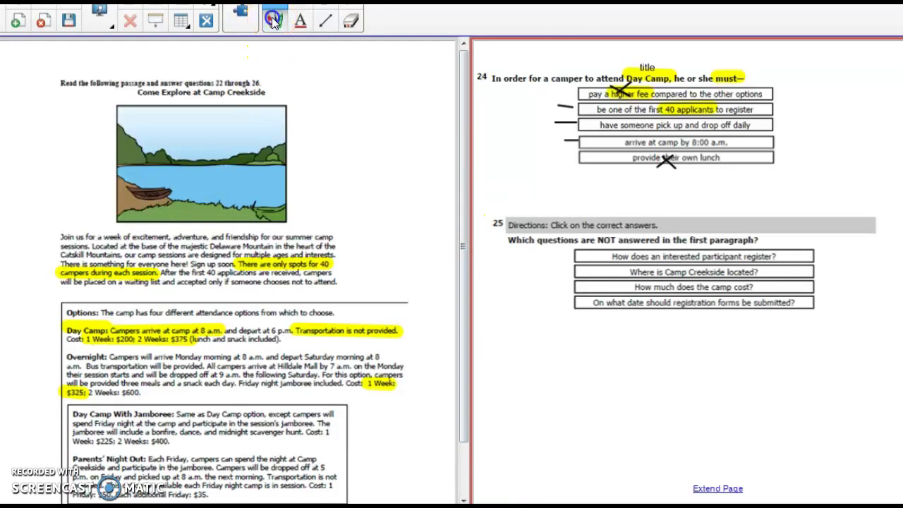
Highlight 'answers', 'questions' and 'NOT answered in the first paragraph' in yellow
{"action": "left_click", "coordinate": [379, 19]}
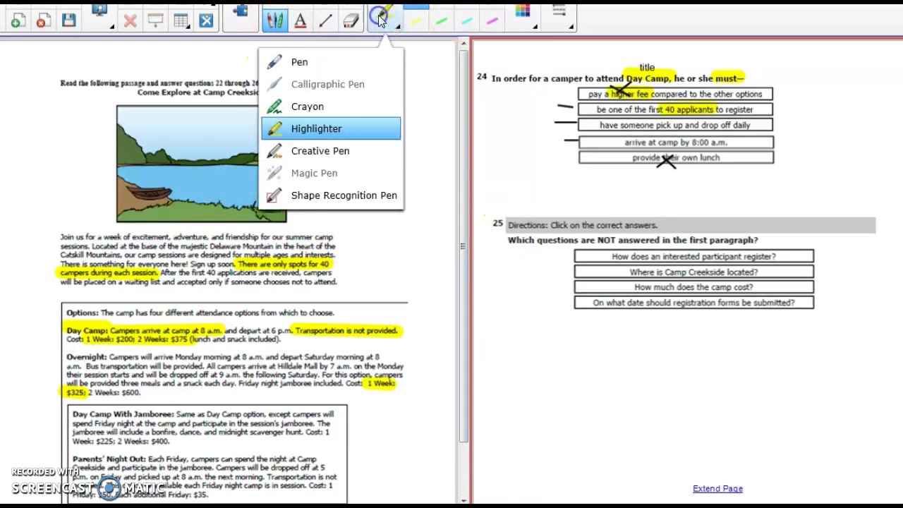
{"action": "left_click", "coordinate": [318, 128]}
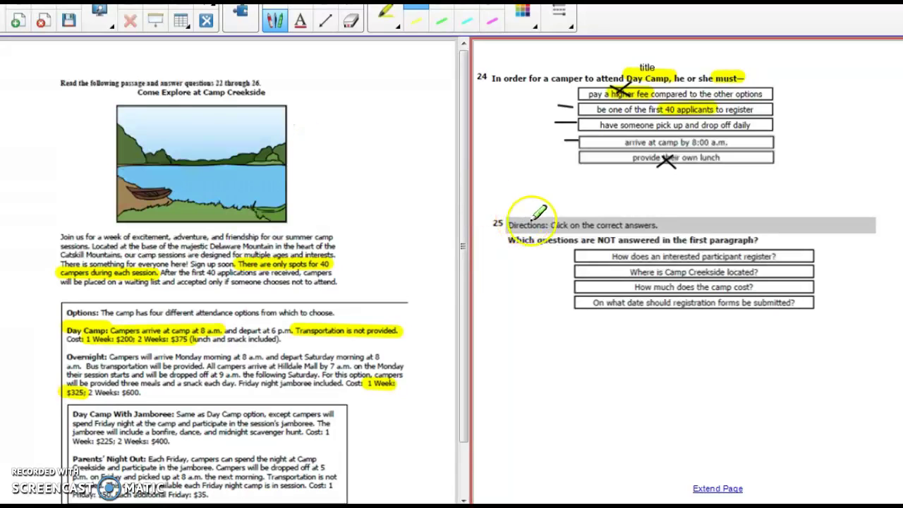
{"action": "left_click", "coordinate": [656, 227]}
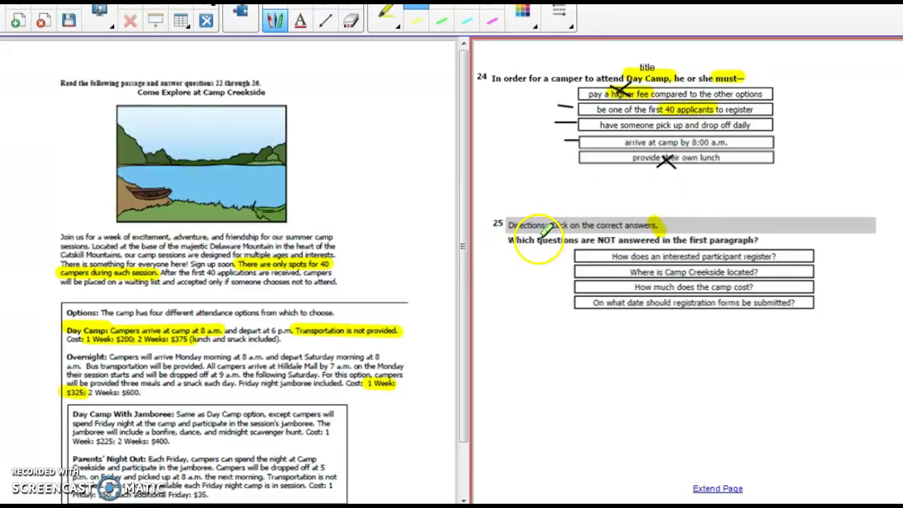
{"action": "left_click_drag", "start_coordinate": [538, 240], "coordinate": [571, 239]}
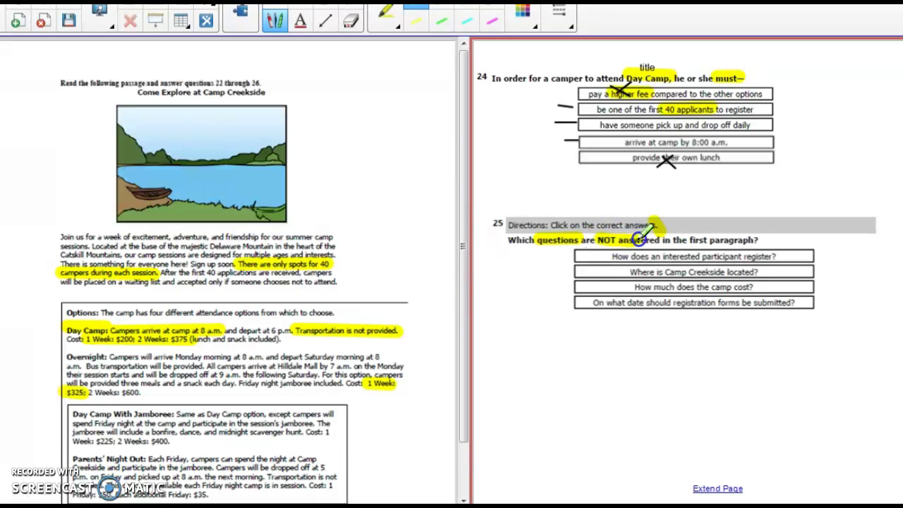
{"action": "left_click_drag", "start_coordinate": [662, 241], "coordinate": [716, 239]}
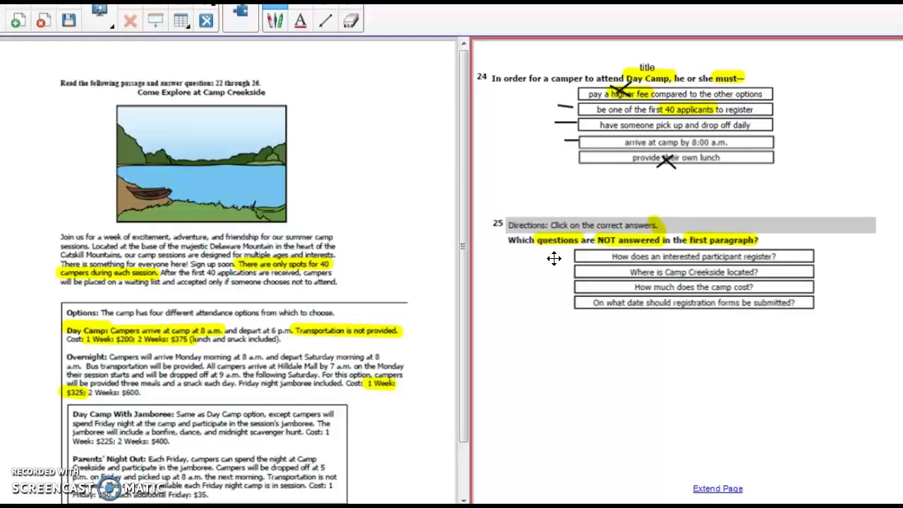
On the lined page, type the heading '25. Which questions NOT answered in 1st para?'
{"action": "left_click", "coordinate": [602, 254]}
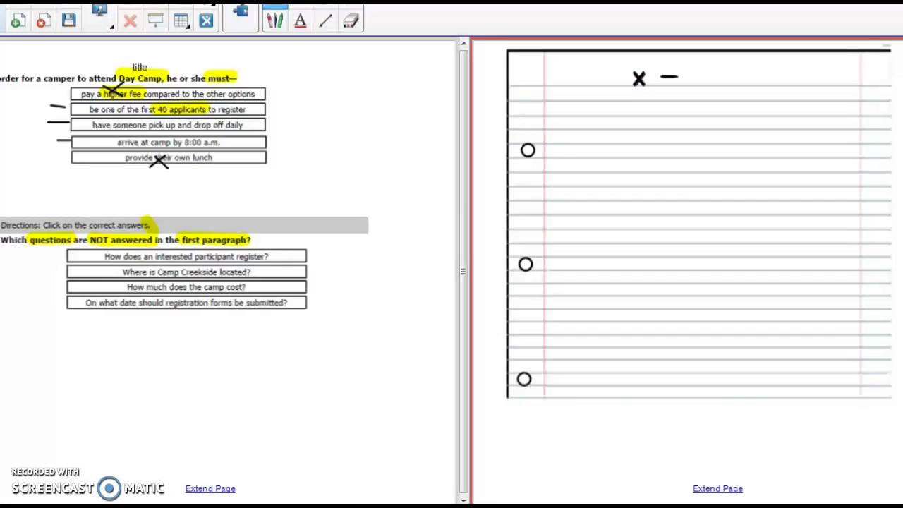
{"action": "left_click", "coordinate": [534, 91]}
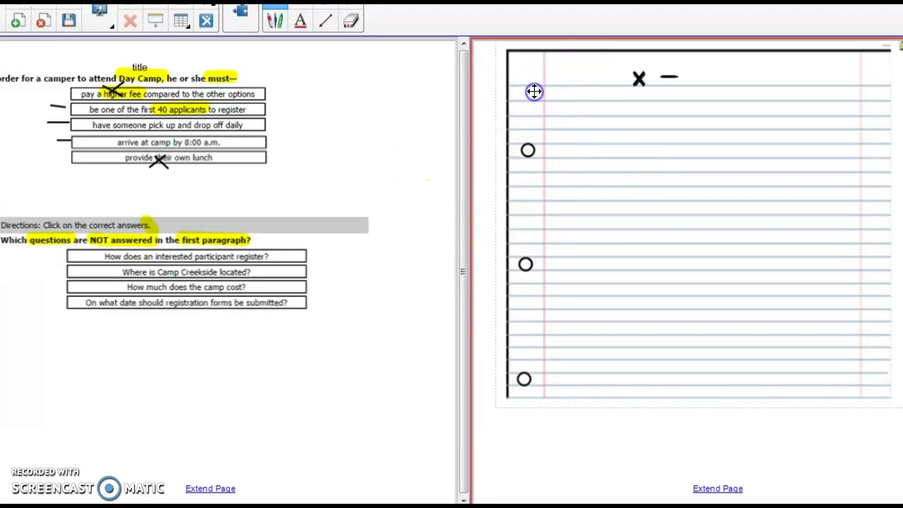
{"action": "type", "text": "25. Which question"}
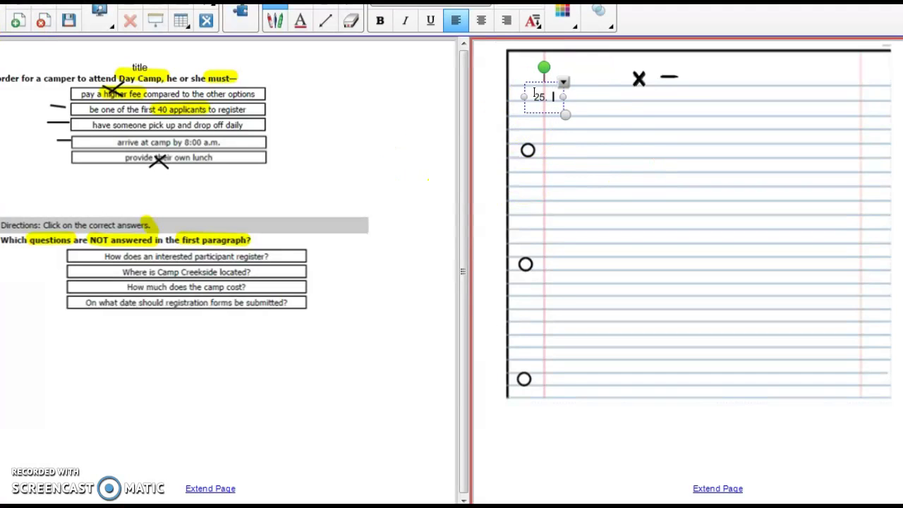
{"action": "type", "text": "s NOT answer"}
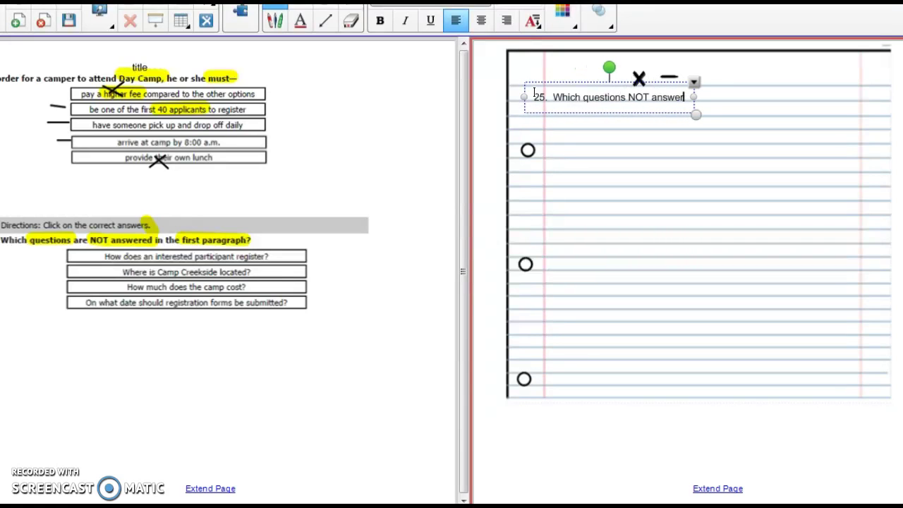
{"action": "type", "text": "ed in "}
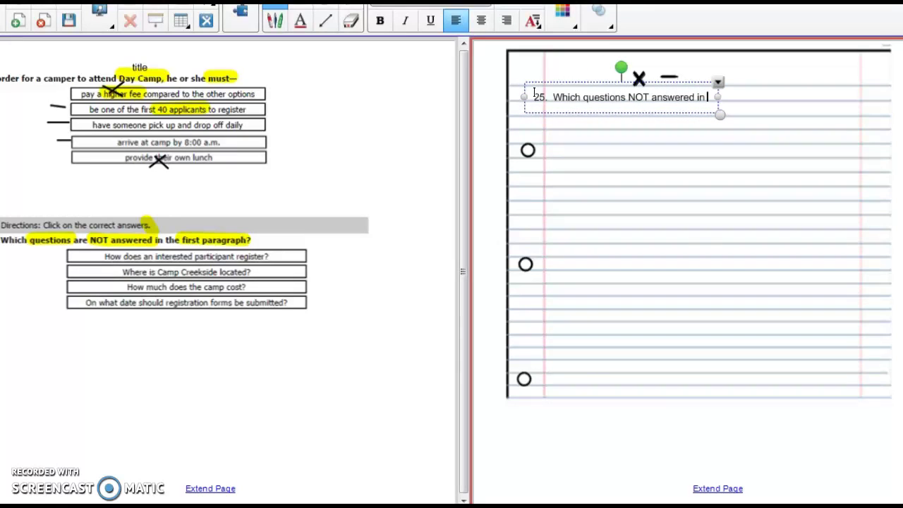
{"action": "type", "text": "1st par?"}
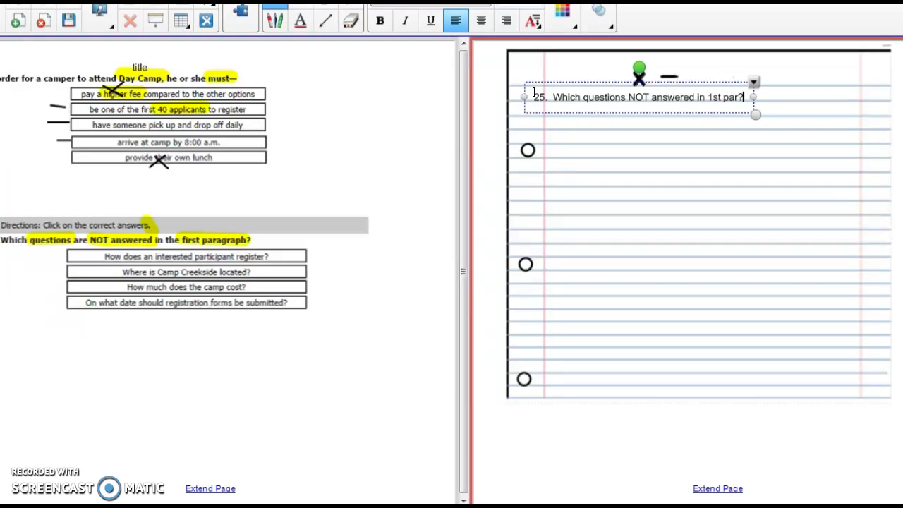
{"action": "key", "text": "Left"}
{"action": "type", "text": "a"}
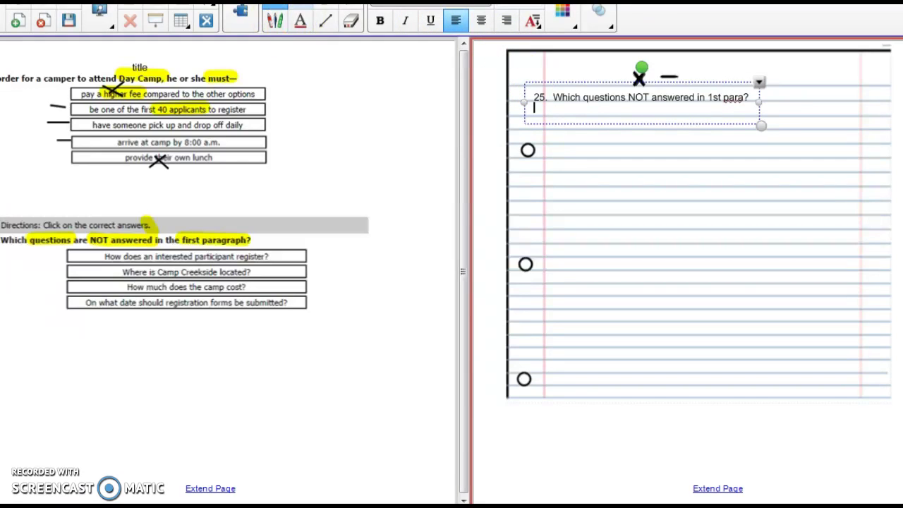
{"action": "left_click", "coordinate": [300, 4]}
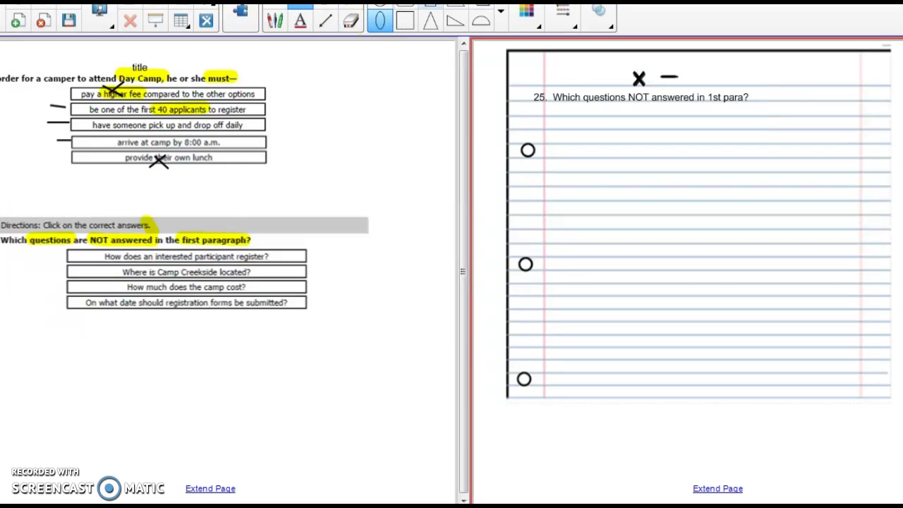
Draw four equal-width rectangles stacked one below another under the question 25 line
{"action": "left_click", "coordinate": [430, 4]}
{"action": "mouse_move", "coordinate": [558, 117]}
{"action": "left_mouse_down"}
{"action": "mouse_move", "coordinate": [606, 131]}
{"action": "mouse_move", "coordinate": [689, 133]}
{"action": "left_mouse_up"}
{"action": "mouse_move", "coordinate": [559, 147]}
{"action": "left_mouse_down"}
{"action": "mouse_move", "coordinate": [676, 153]}
{"action": "mouse_move", "coordinate": [685, 161]}
{"action": "left_mouse_up"}
{"action": "left_click_drag", "start_coordinate": [563, 176], "coordinate": [682, 190]}
{"action": "left_click_drag", "start_coordinate": [562, 201], "coordinate": [682, 217]}
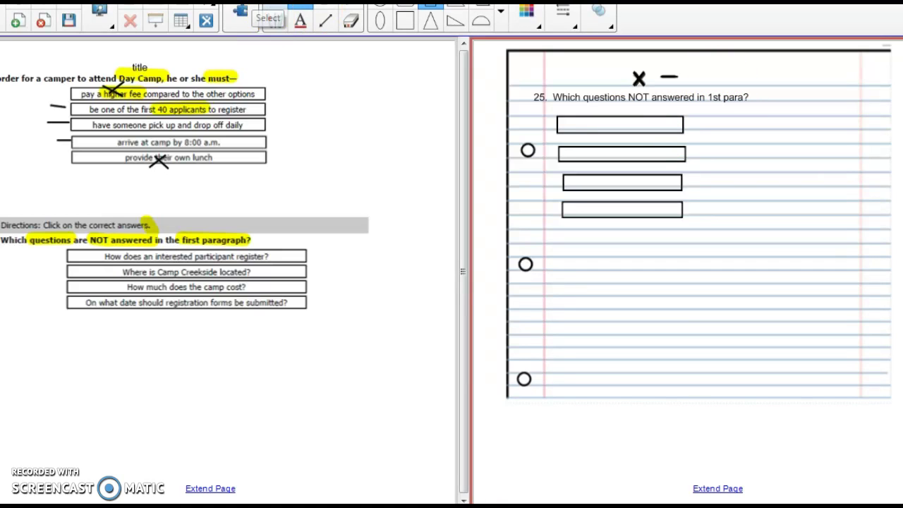
{"action": "left_click", "coordinate": [274, 19]}
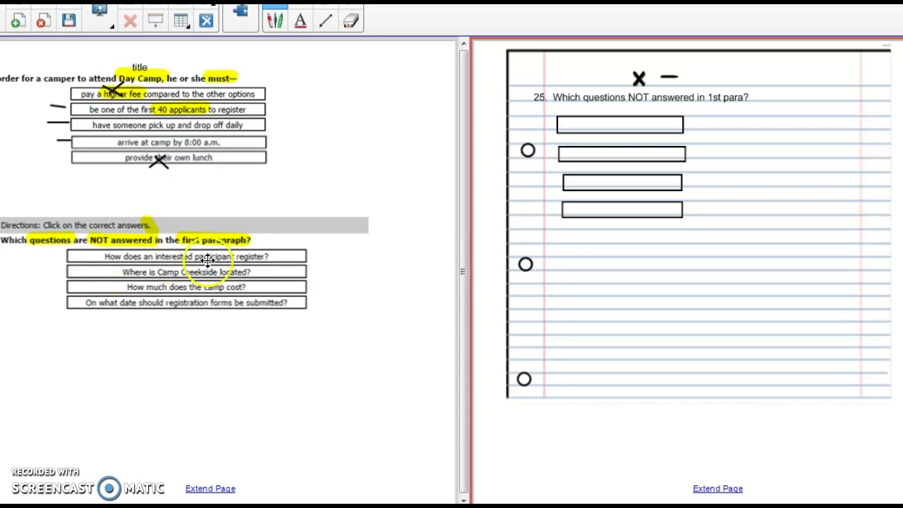
With the highlighter, mark 'How' and 'register?' in question 25's first answer choice
{"action": "left_click", "coordinate": [275, 19]}
{"action": "left_click", "coordinate": [396, 25]}
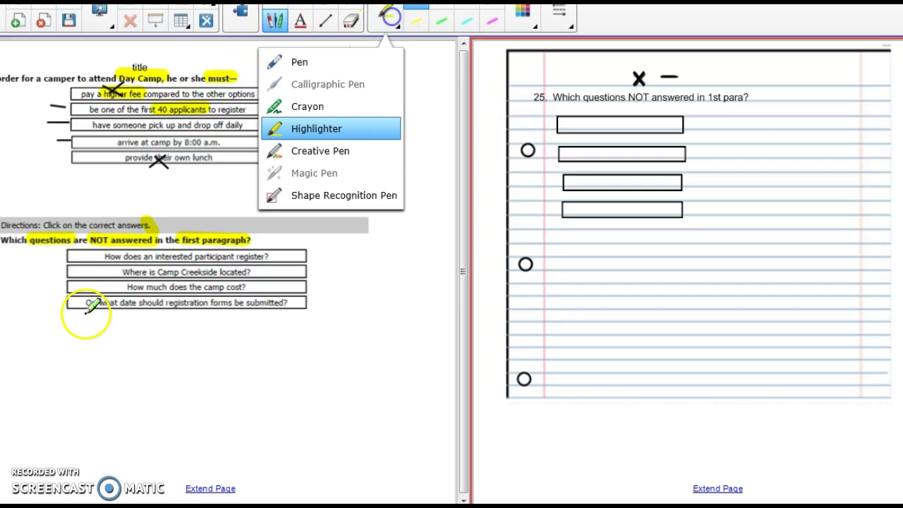
{"action": "left_click", "coordinate": [99, 252]}
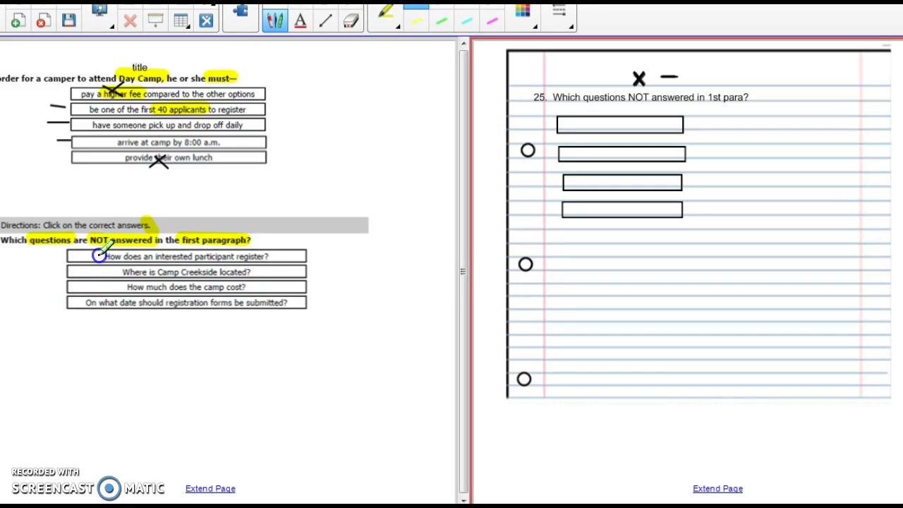
{"action": "left_click", "coordinate": [245, 248]}
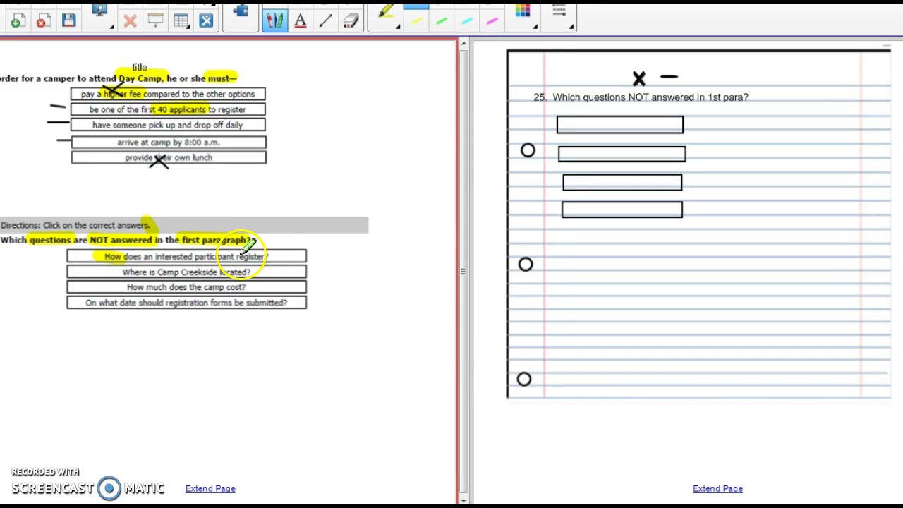
{"action": "left_click", "coordinate": [242, 253]}
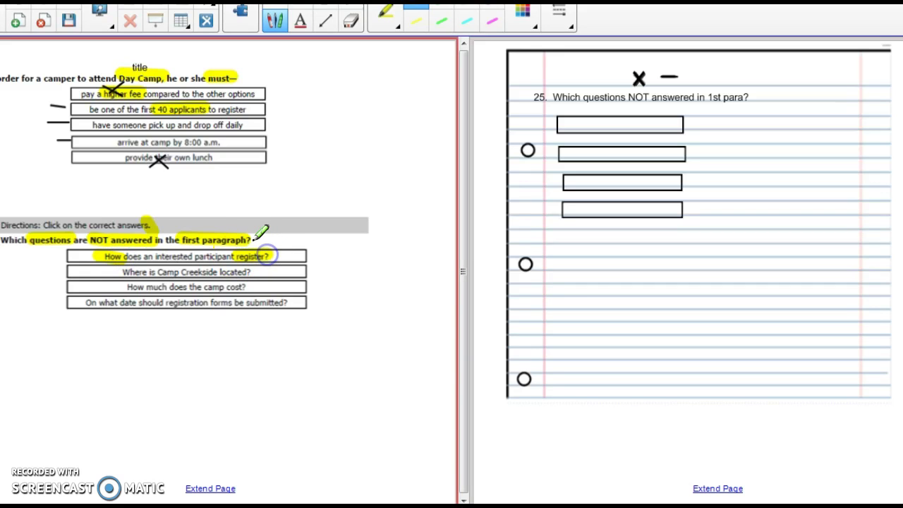
{"action": "left_click", "coordinate": [203, 231]}
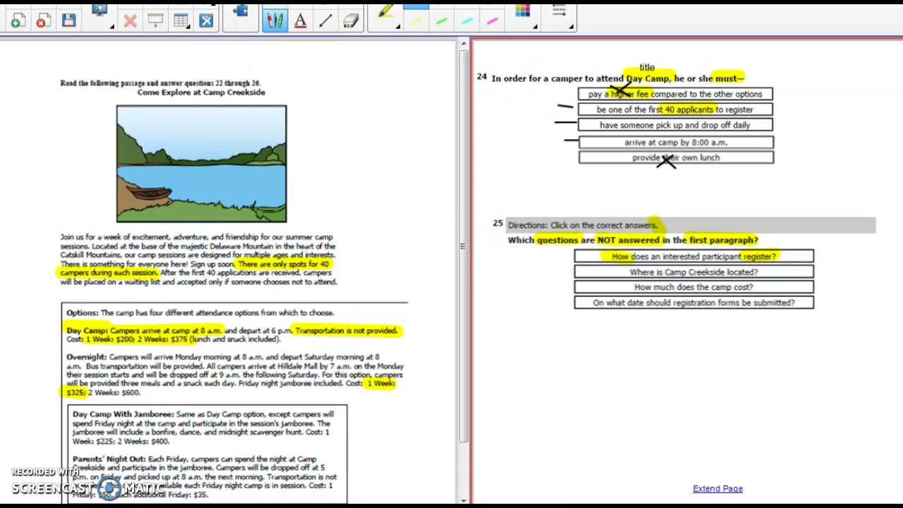
Switch to the Select tool and scroll back to the lined page with the four empty boxes
{"action": "left_click", "coordinate": [275, 20]}
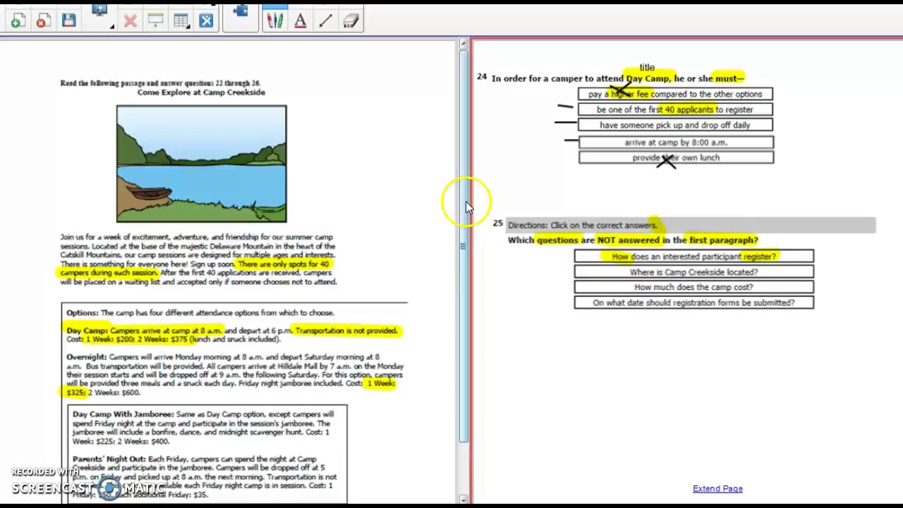
{"action": "mouse_move", "coordinate": [465, 201]}
{"action": "left_mouse_down"}
{"action": "mouse_move", "coordinate": [462, 281]}
{"action": "mouse_move", "coordinate": [476, 167]}
{"action": "left_mouse_up"}
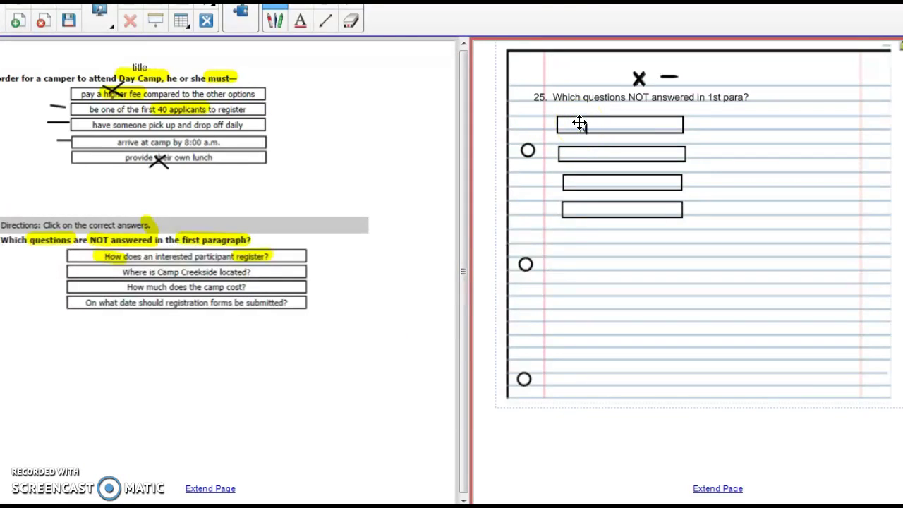
Type N as the answer in the first box and nudge it into place
{"action": "left_click", "coordinate": [578, 123]}
{"action": "type", "text": "N"}
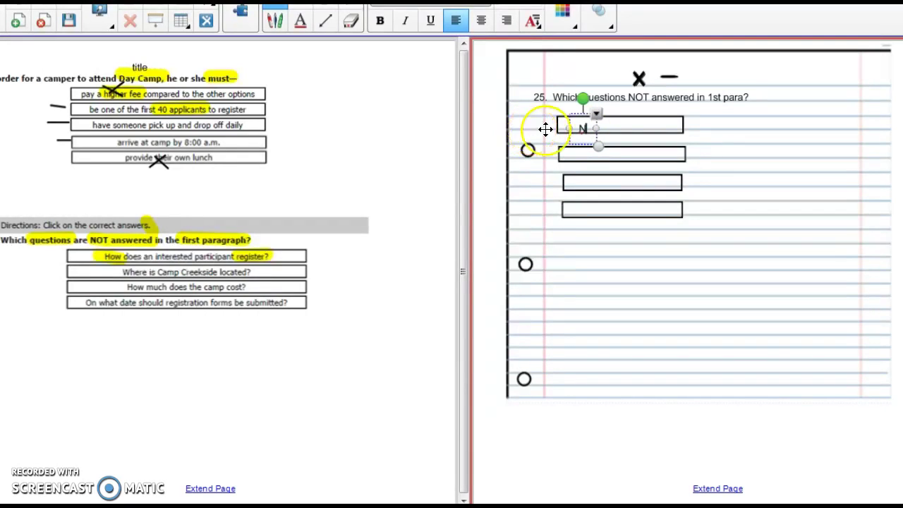
{"action": "left_click", "coordinate": [534, 117]}
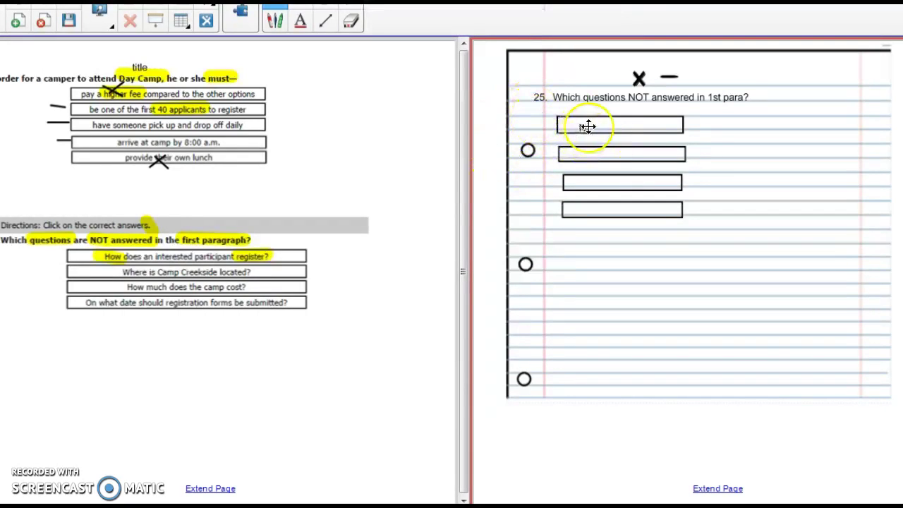
{"action": "left_click_drag", "start_coordinate": [580, 127], "coordinate": [575, 122]}
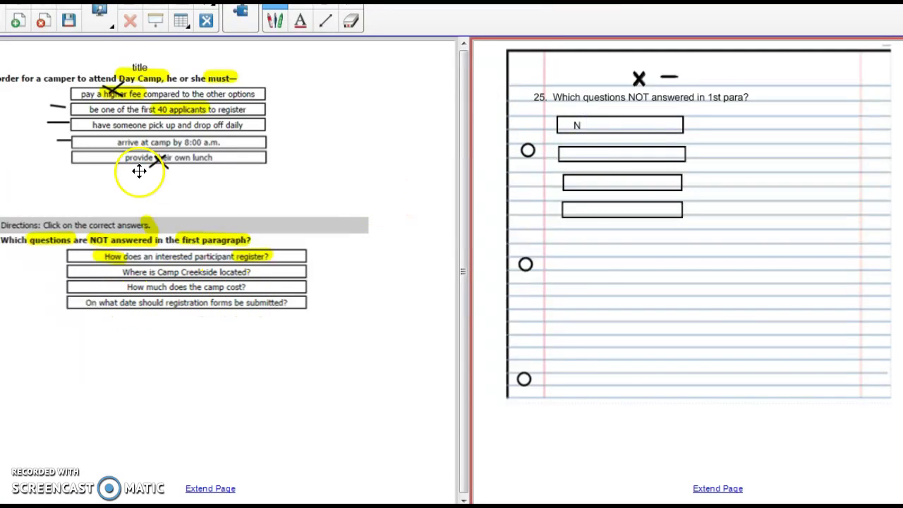
Highlight 'Where is Camp Creekside located?' in the second choice, then page to the passage
{"action": "left_click", "coordinate": [278, 28]}
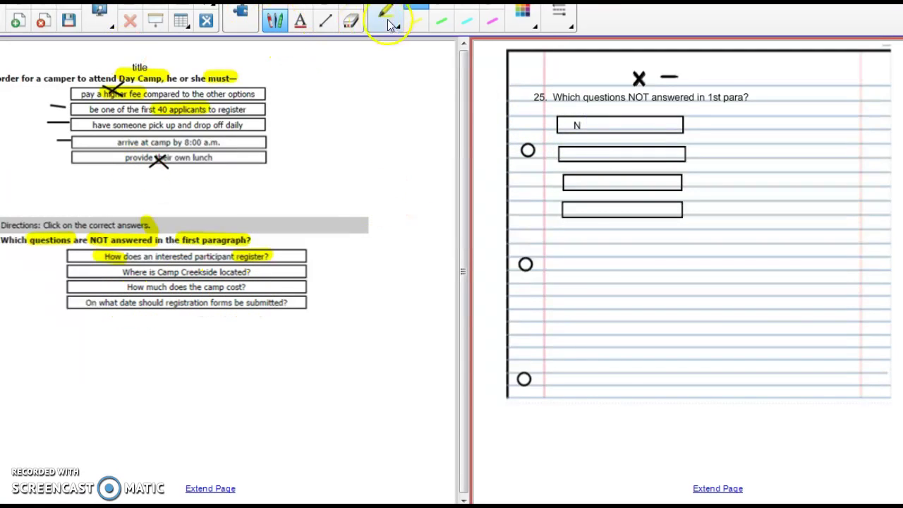
{"action": "left_click", "coordinate": [393, 21]}
{"action": "left_click", "coordinate": [141, 269]}
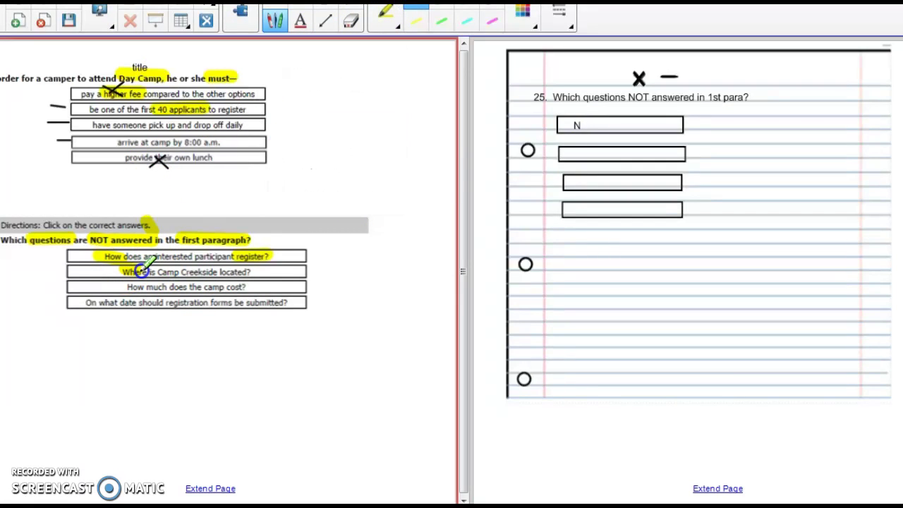
{"action": "left_click_drag", "start_coordinate": [145, 269], "coordinate": [251, 272]}
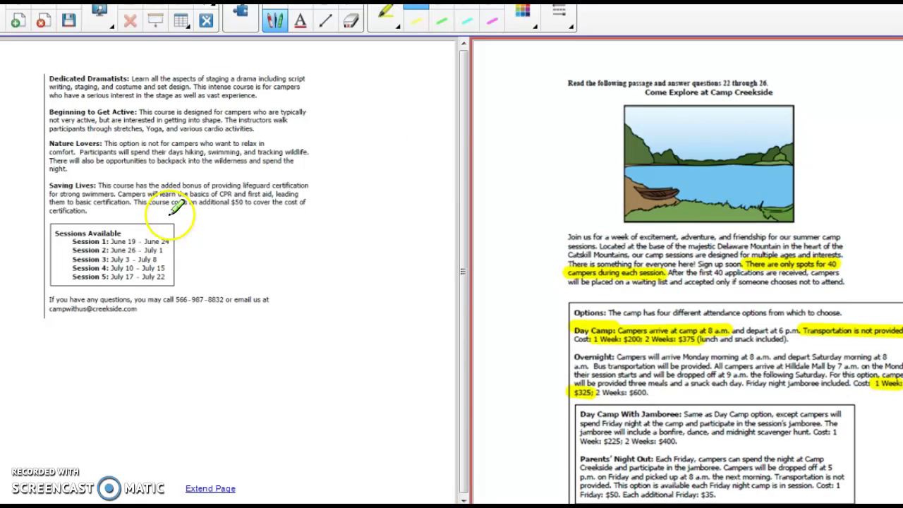
{"action": "key", "text": "Page_Down"}
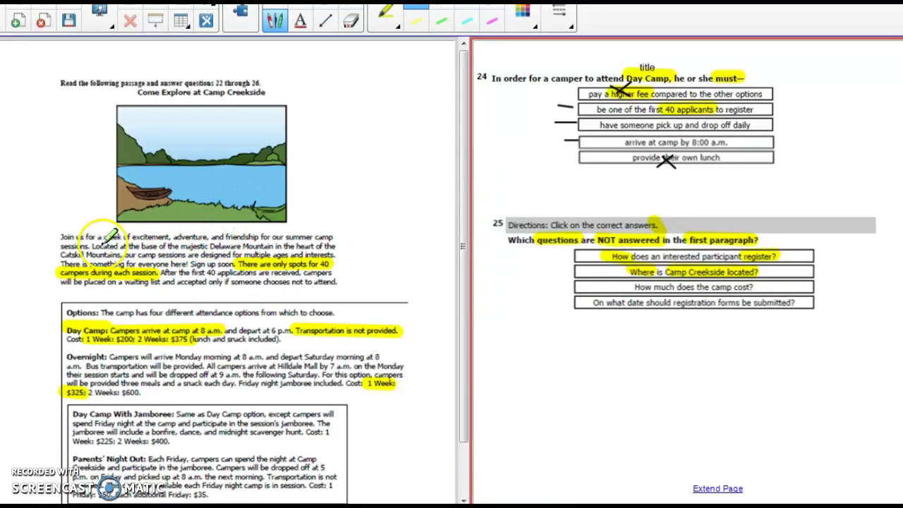
Highlight 'Located at the base of the majestic Delaware Mountain in the heart of the Catskill Mountains'
{"action": "left_click_drag", "start_coordinate": [94, 245], "coordinate": [199, 245]}
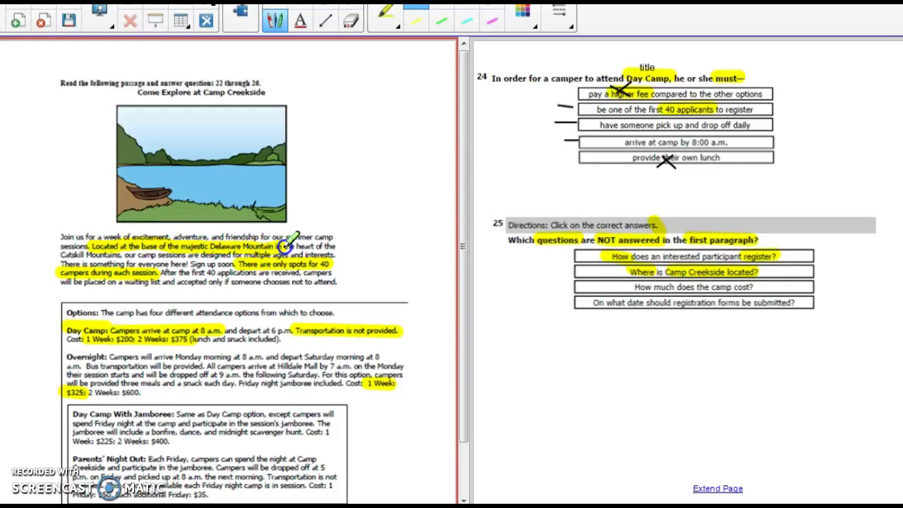
{"action": "left_click_drag", "start_coordinate": [285, 246], "coordinate": [323, 248]}
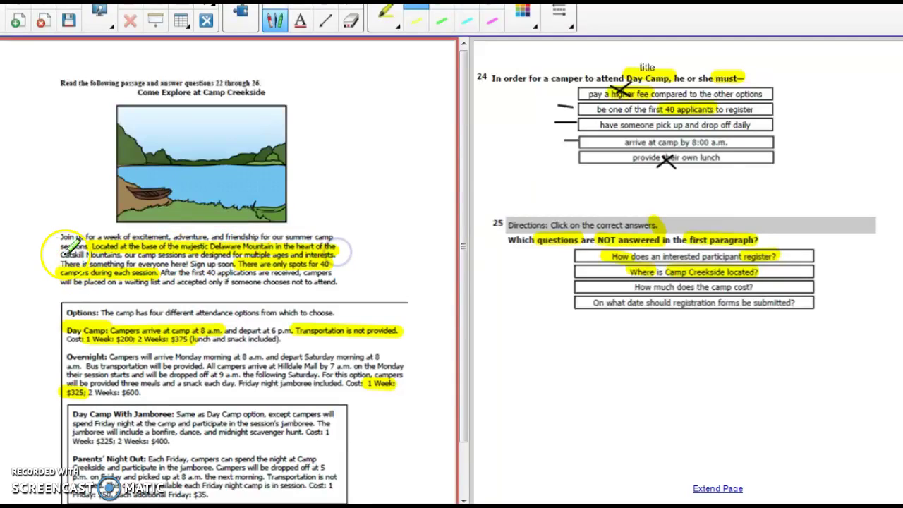
{"action": "left_click_drag", "start_coordinate": [63, 254], "coordinate": [123, 252]}
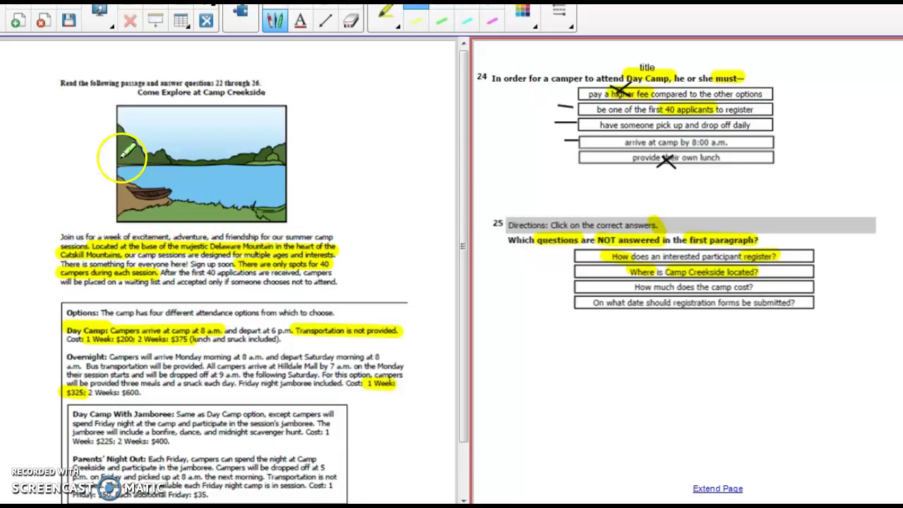
On the lined page, type 'located at base of Del. Mtn.' into the second answer box
{"action": "left_click", "coordinate": [43, 20]}
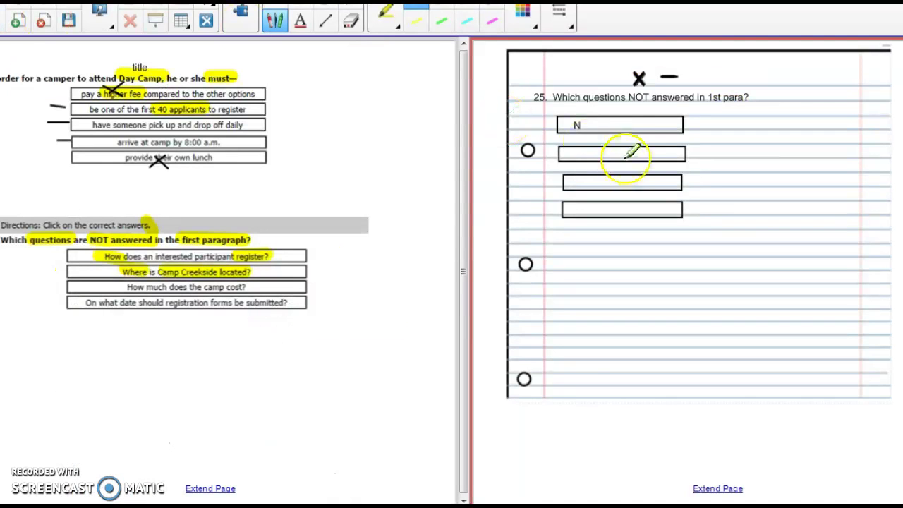
{"action": "left_click", "coordinate": [239, 15]}
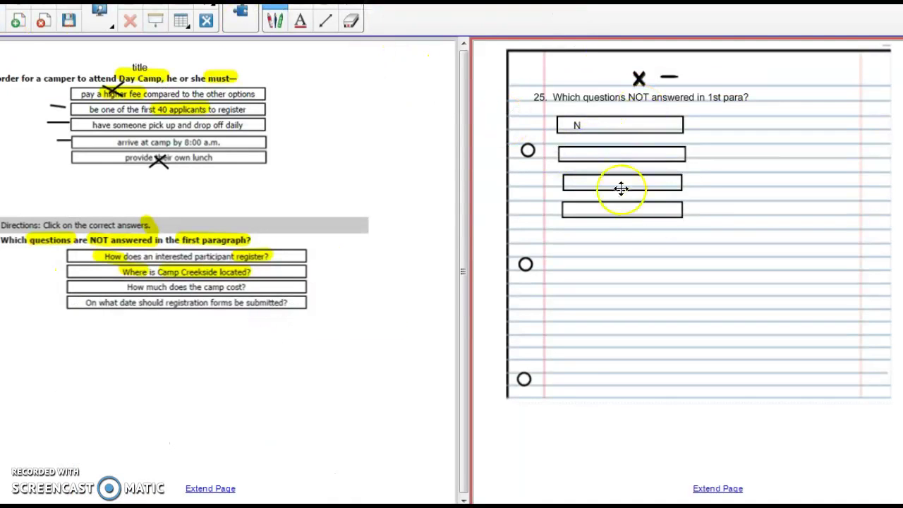
{"action": "left_click", "coordinate": [577, 153]}
{"action": "type", "text": "located at bas"}
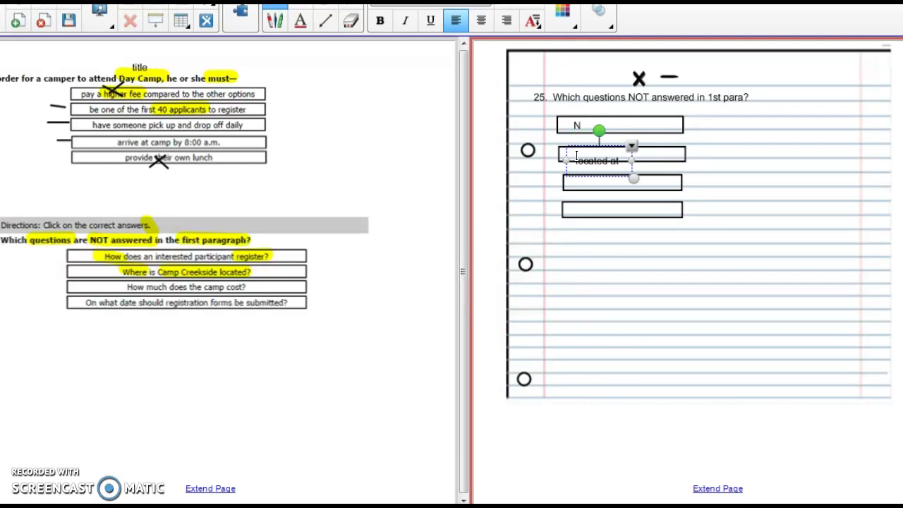
{"action": "type", "text": "e of Del"}
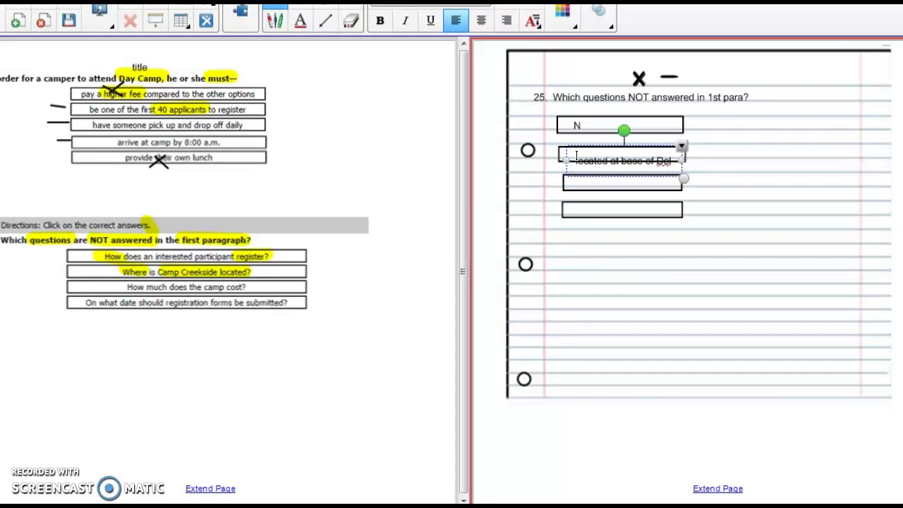
{"action": "type", "text": ". Mn."}
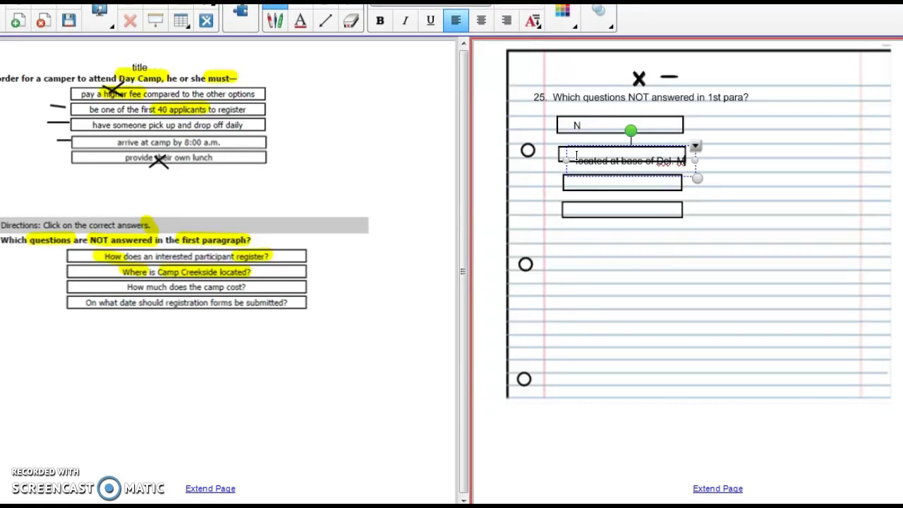
{"action": "left_click", "coordinate": [770, 226]}
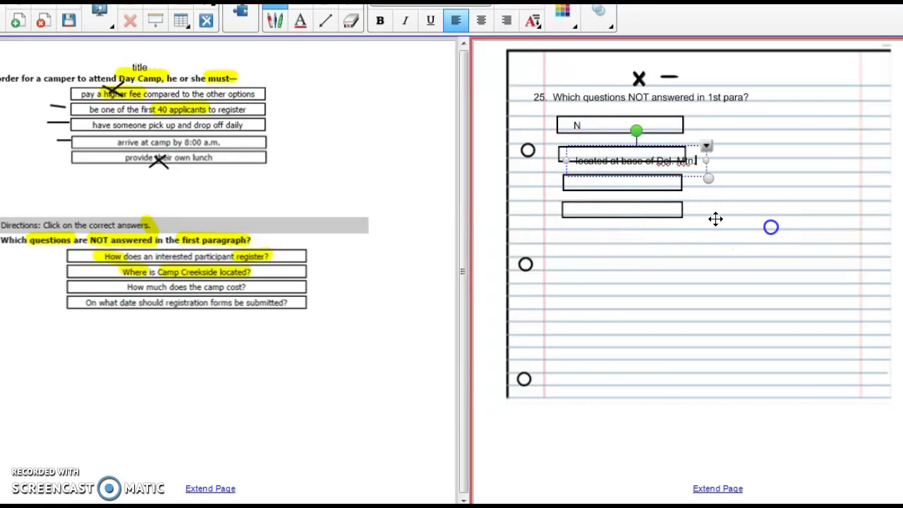
{"action": "left_click_drag", "start_coordinate": [631, 157], "coordinate": [610, 153]}
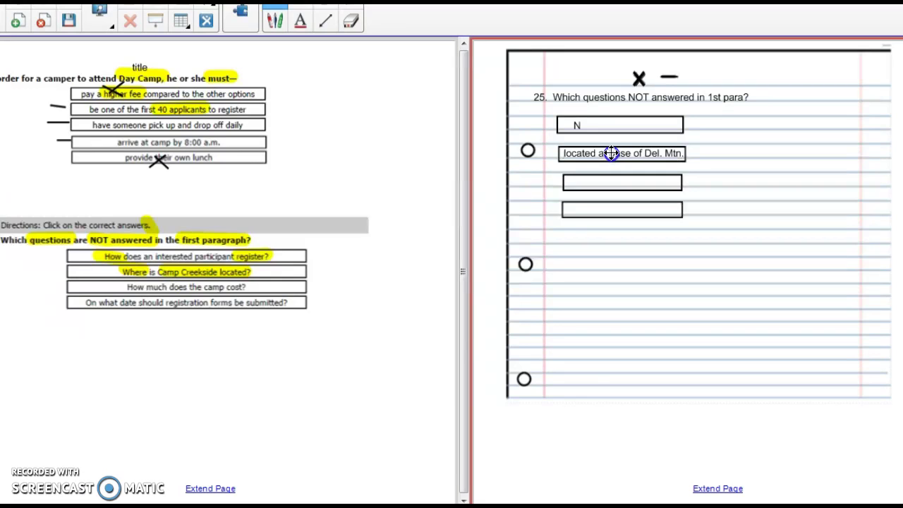
Adjust the answer text's position and write a Y beside the second box
{"action": "left_click", "coordinate": [498, 149]}
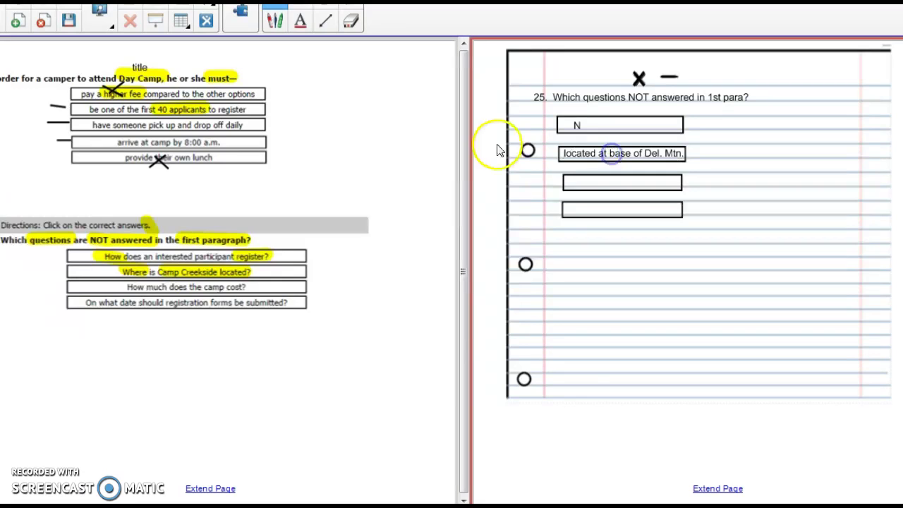
{"action": "left_click", "coordinate": [544, 152]}
{"action": "left_click", "coordinate": [547, 157]}
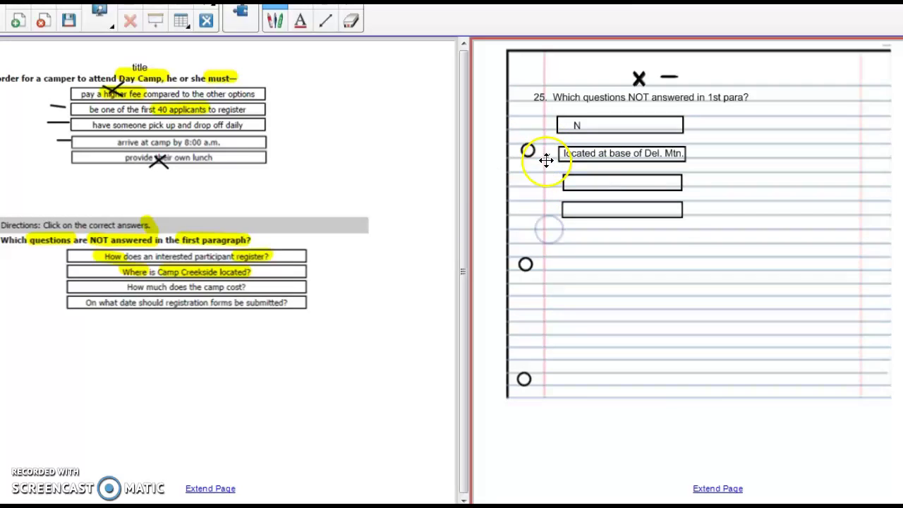
{"action": "left_click", "coordinate": [374, 256]}
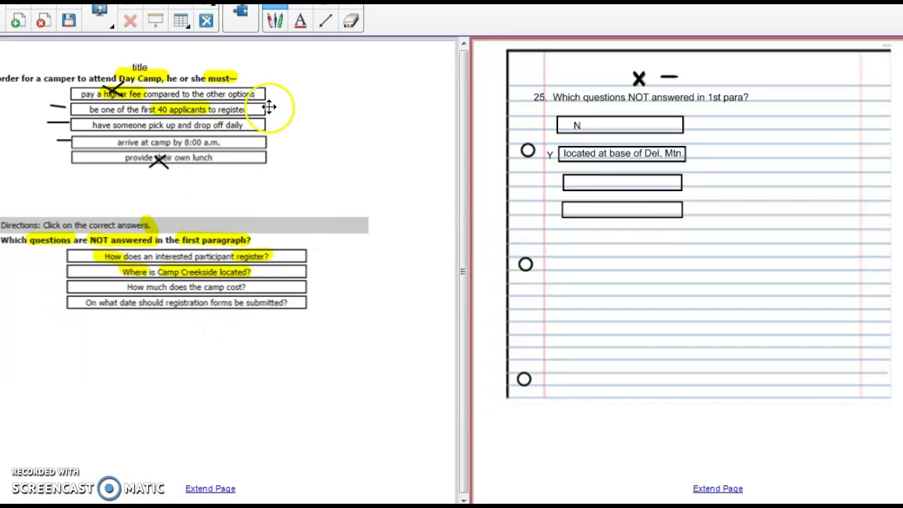
Highlight 'How much' and 'cost?' in the third choice, then page back to the lined answer page
{"action": "left_click", "coordinate": [274, 21]}
{"action": "left_click", "coordinate": [386, 16]}
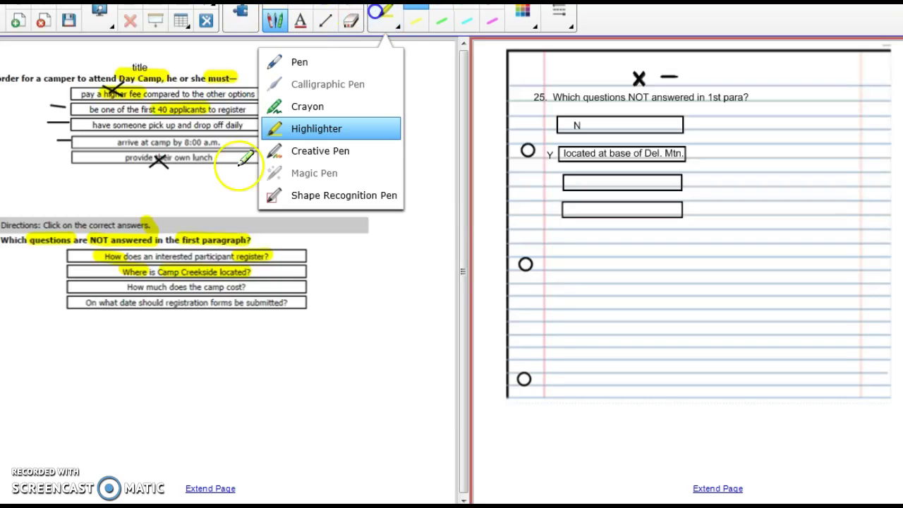
{"action": "left_click", "coordinate": [148, 287]}
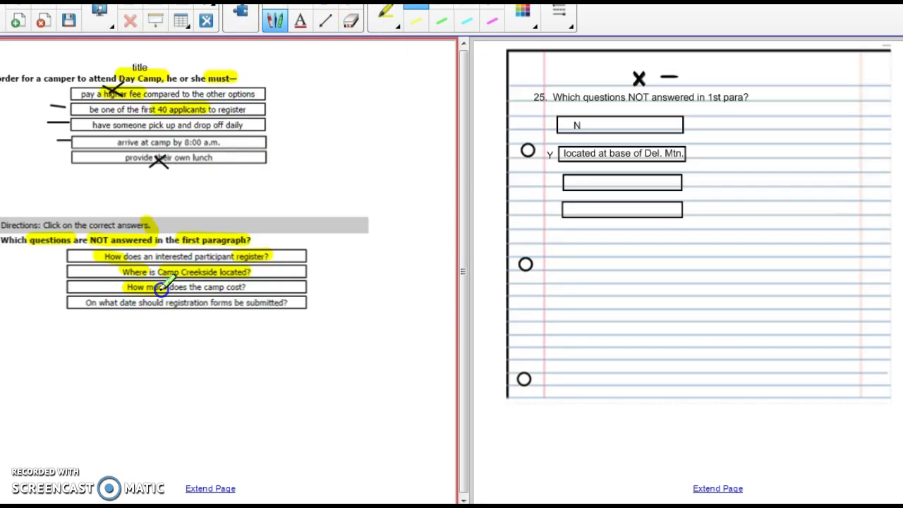
{"action": "left_click_drag", "start_coordinate": [162, 287], "coordinate": [245, 288]}
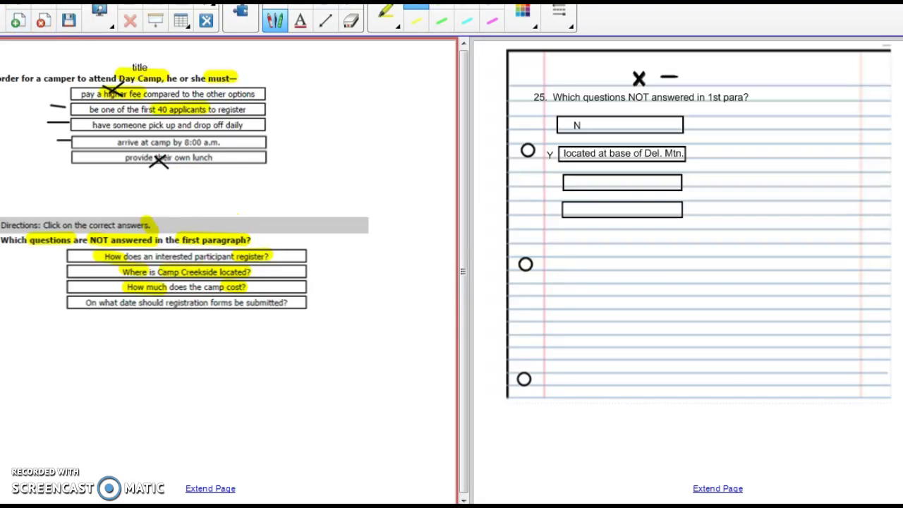
{"action": "left_click", "coordinate": [240, 10]}
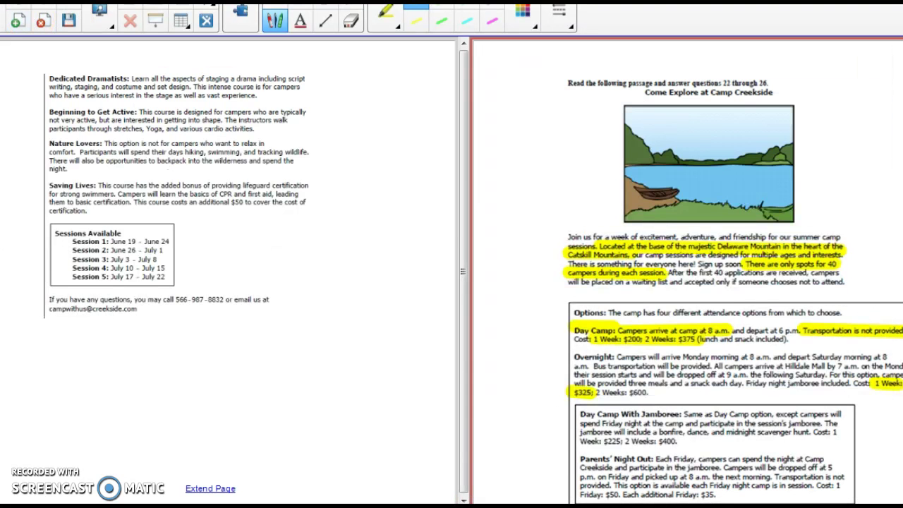
{"action": "key", "text": "Page_Down"}
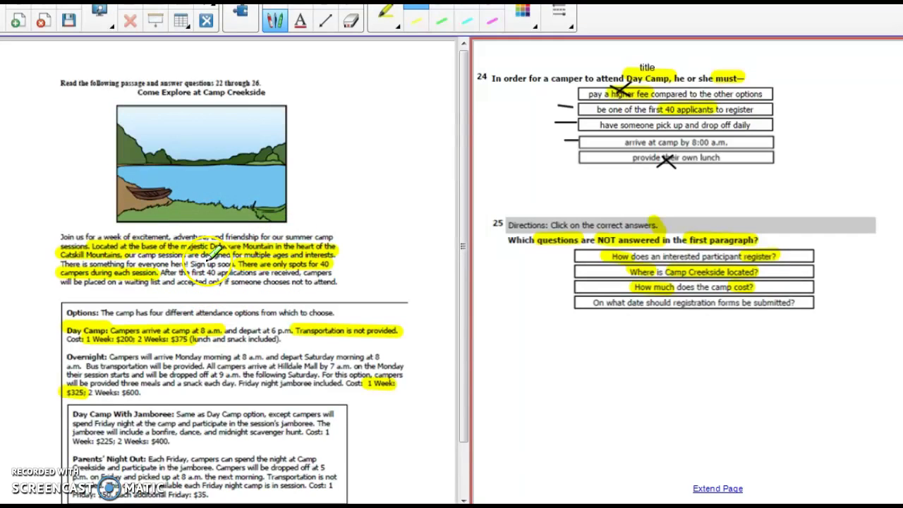
{"action": "key", "text": "Page_Down"}
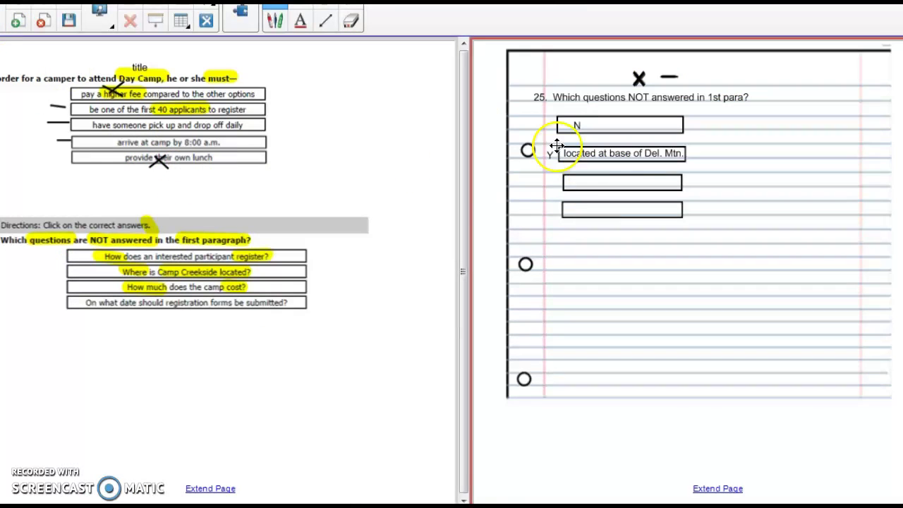
Type N as the answer in the third box
{"action": "left_click", "coordinate": [572, 180]}
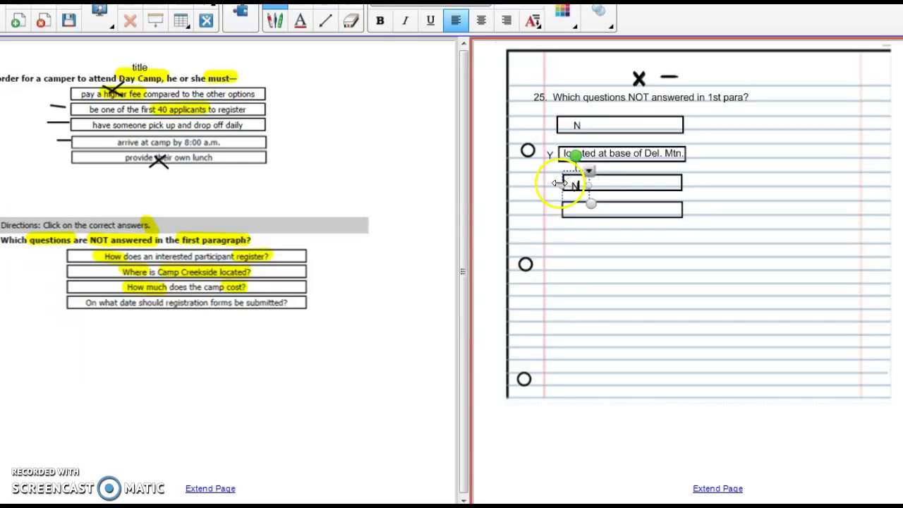
{"action": "left_click", "coordinate": [530, 214]}
{"action": "left_click", "coordinate": [572, 181]}
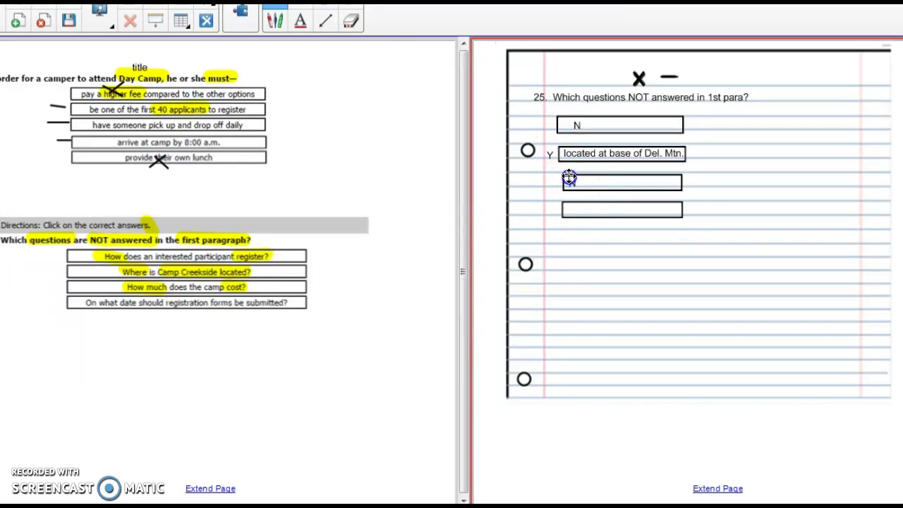
{"action": "type", "text": "N"}
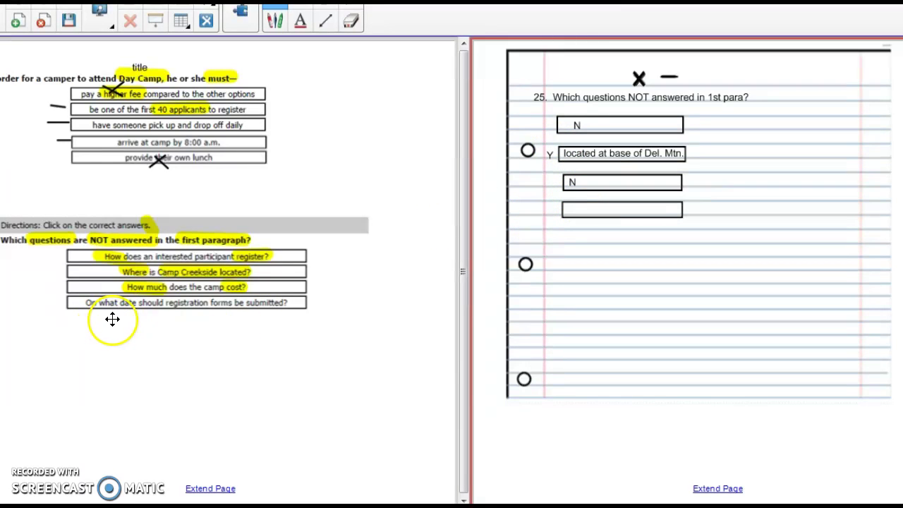
Highlight 'On what' and 'registration forms be submitted' in the fourth choice
{"action": "left_click", "coordinate": [275, 21]}
{"action": "left_click", "coordinate": [385, 15]}
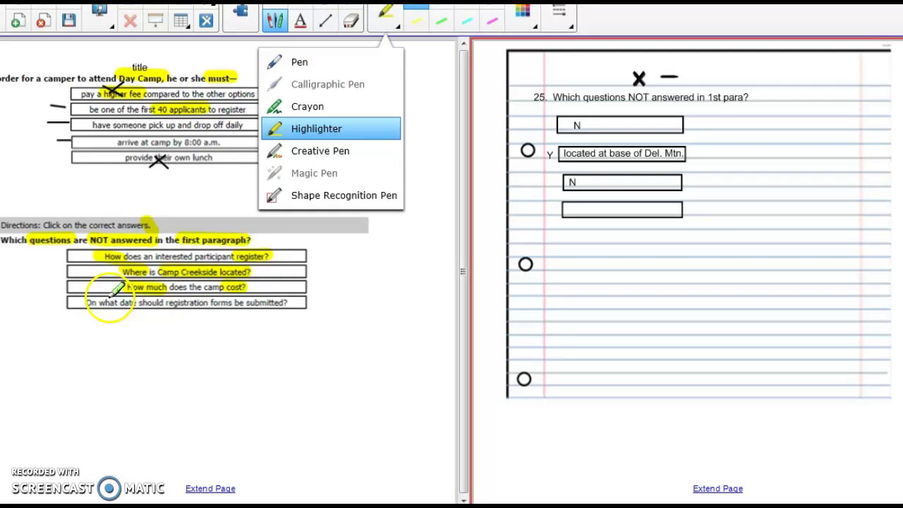
{"action": "left_click_drag", "start_coordinate": [81, 301], "coordinate": [115, 299]}
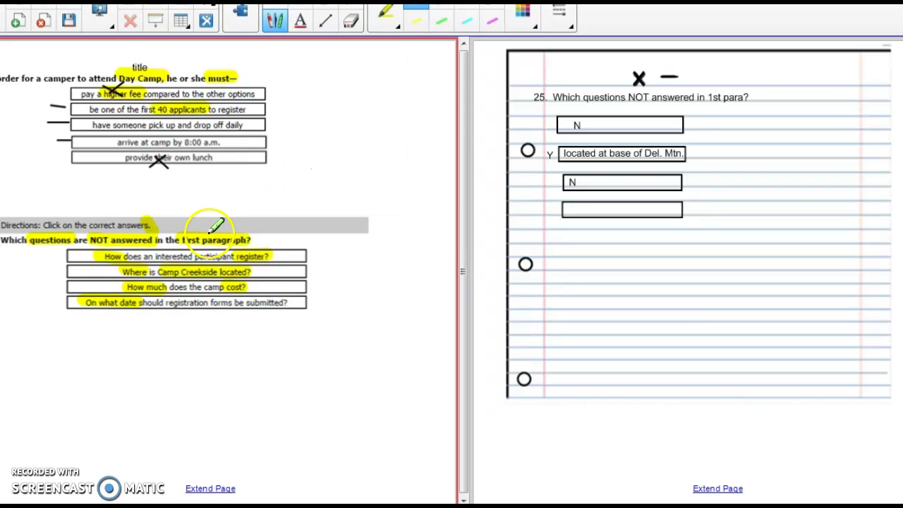
{"action": "left_click_drag", "start_coordinate": [168, 304], "coordinate": [285, 302]}
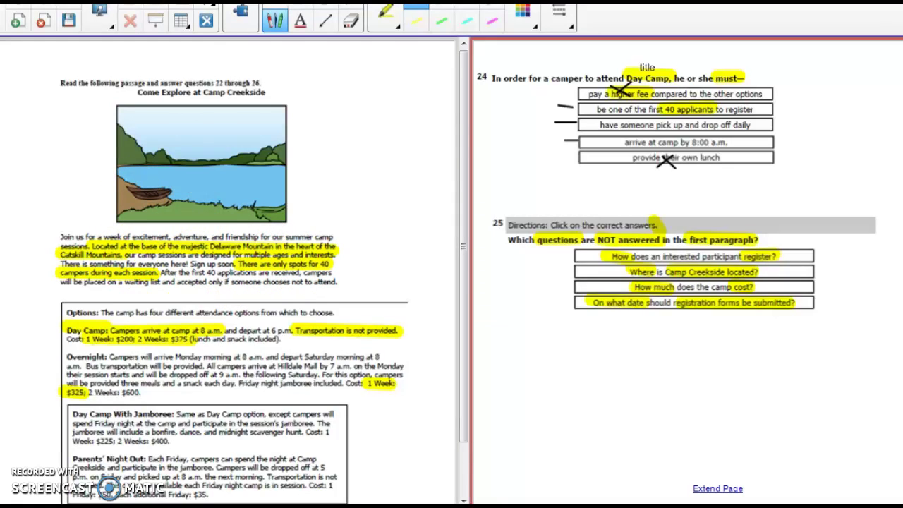
On the lined answer page, write N in the fourth answer box for question 25
{"action": "key", "text": "Page_Down"}
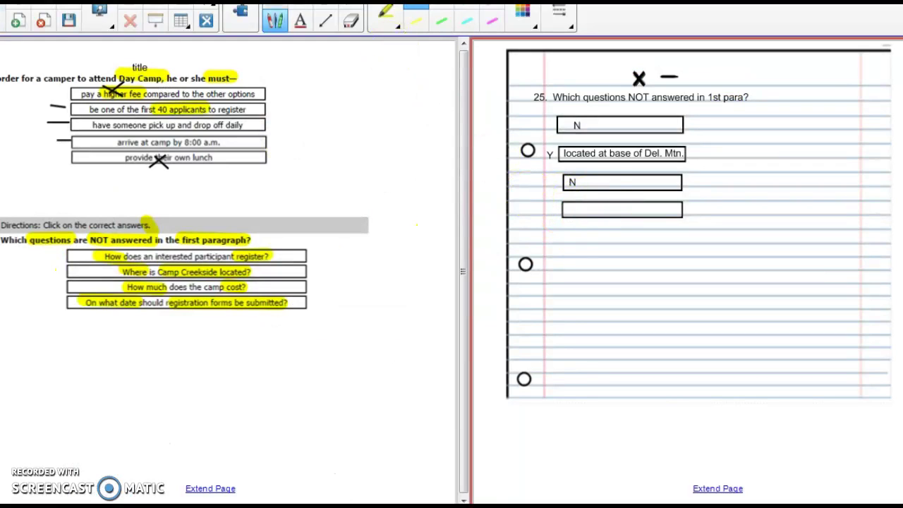
{"action": "key", "text": "Escape"}
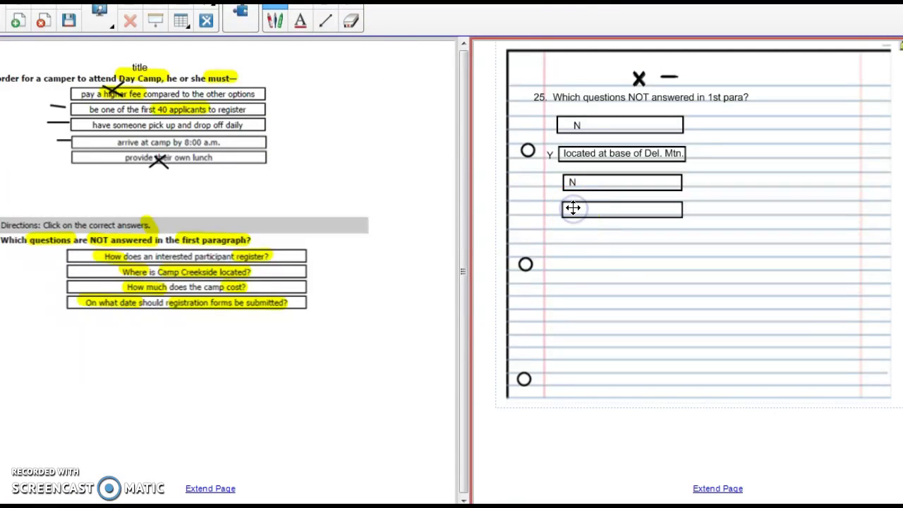
{"action": "double_click", "coordinate": [573, 207]}
{"action": "left_click", "coordinate": [603, 266]}
{"action": "type", "text": "N"}
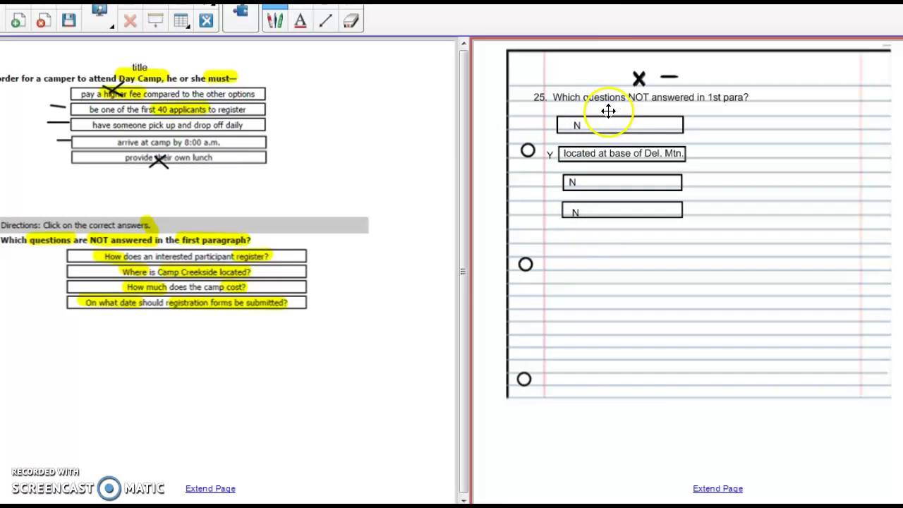